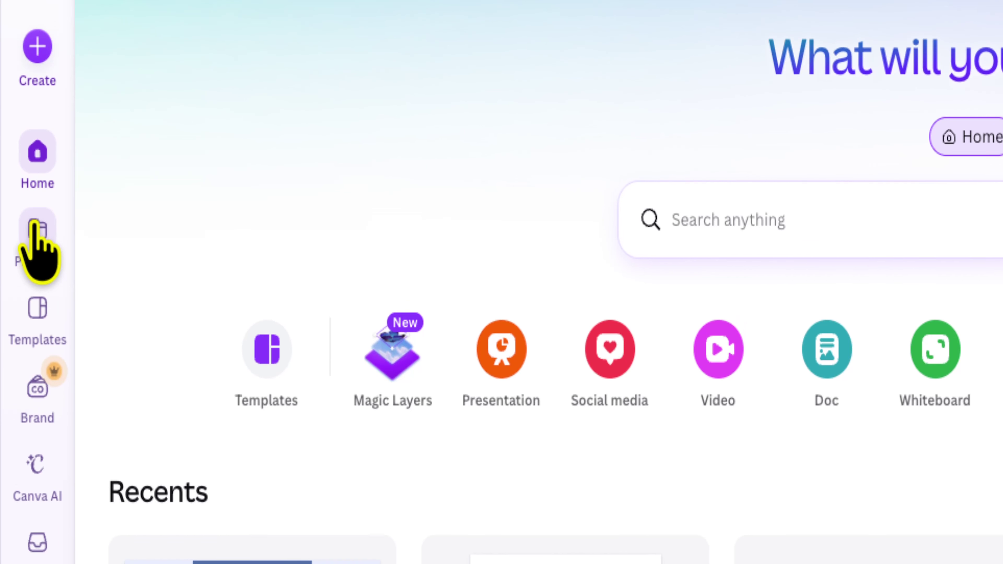
Open the PDF 1 design from the projects for editing
{"action": "left_click", "coordinate": [38, 116]}
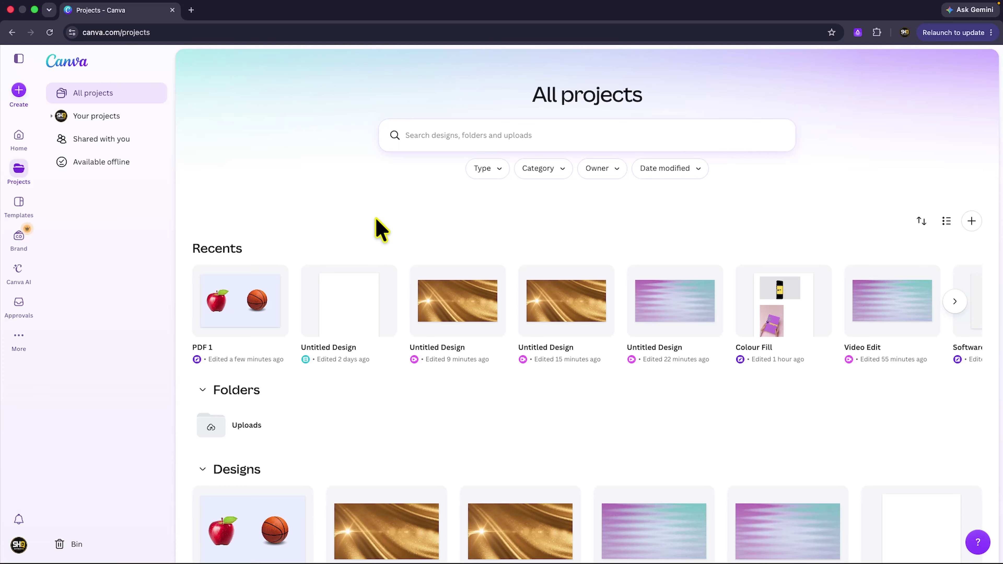
{"action": "left_click", "coordinate": [19, 59]}
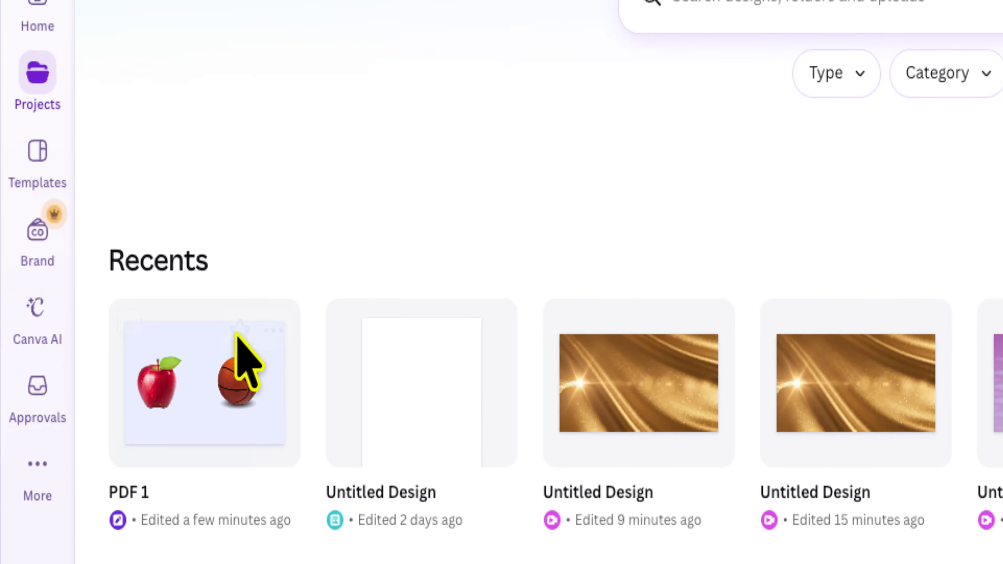
{"action": "left_click", "coordinate": [237, 304]}
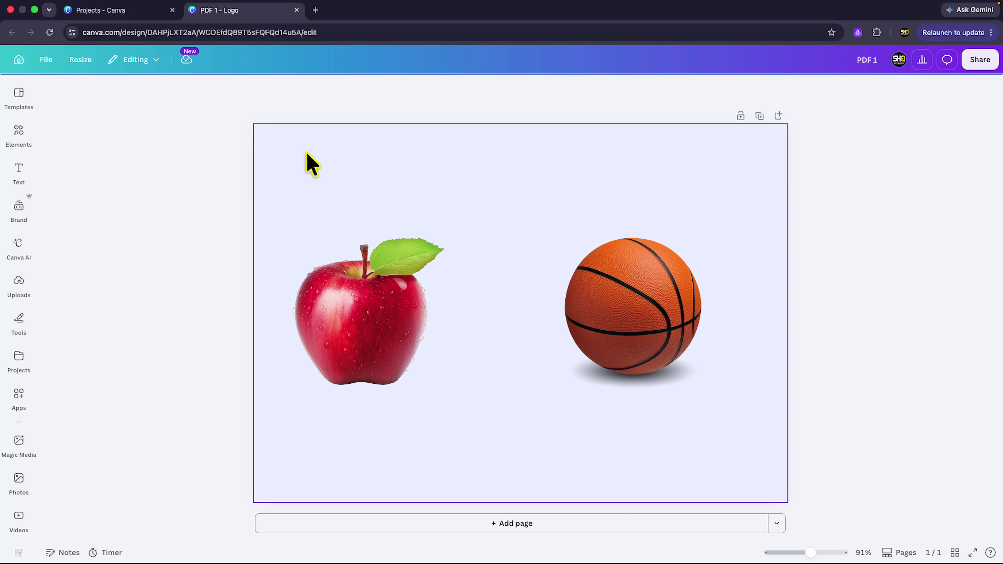
{"action": "scroll", "coordinate": [311, 164], "scroll_direction": "up", "scroll_amount": 2}
{"action": "scroll", "coordinate": [311, 164], "scroll_direction": "down", "scroll_amount": 1}
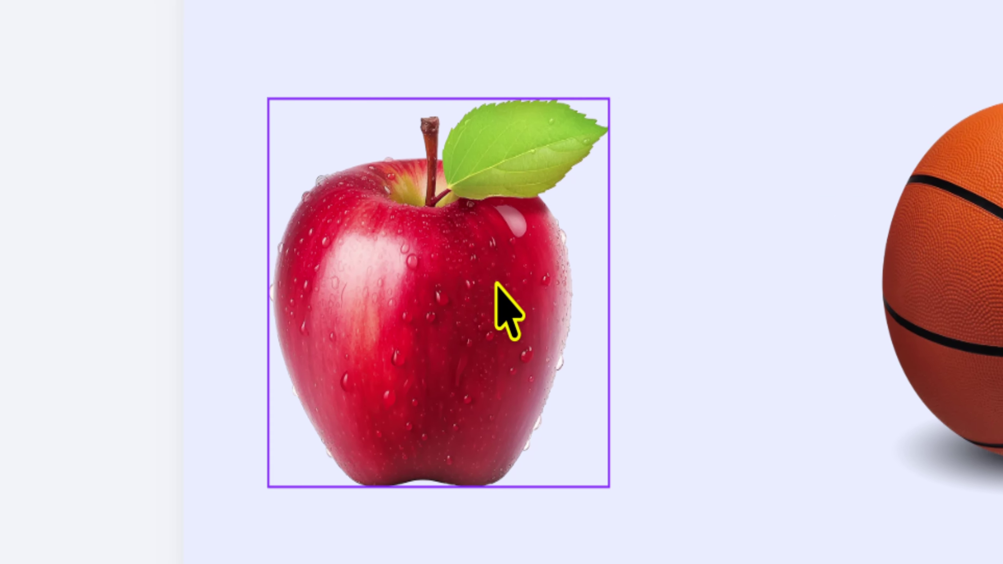
Open the Adjust settings of the apple image and go to its Colour edit options
{"action": "left_click", "coordinate": [482, 277]}
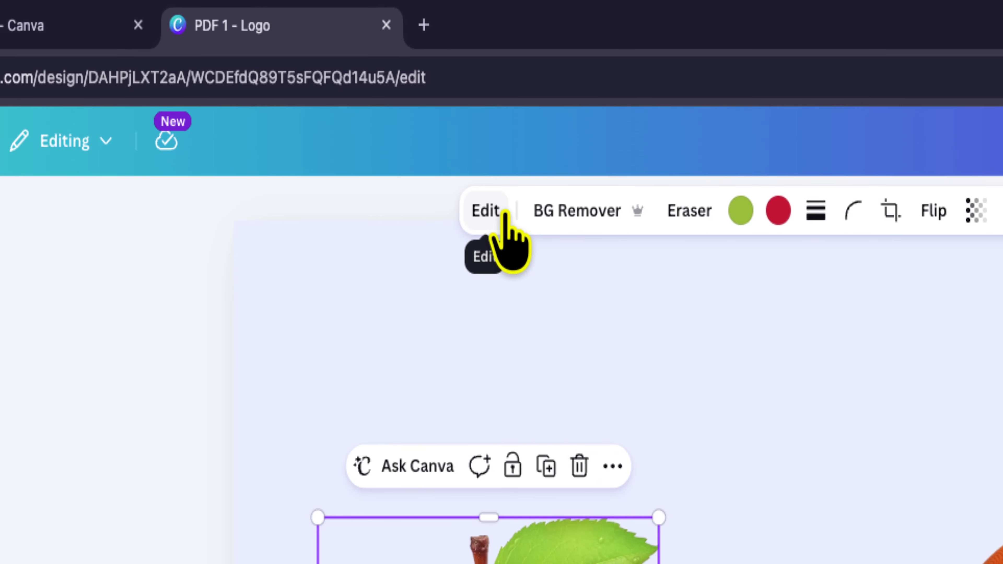
{"action": "left_click", "coordinate": [505, 216]}
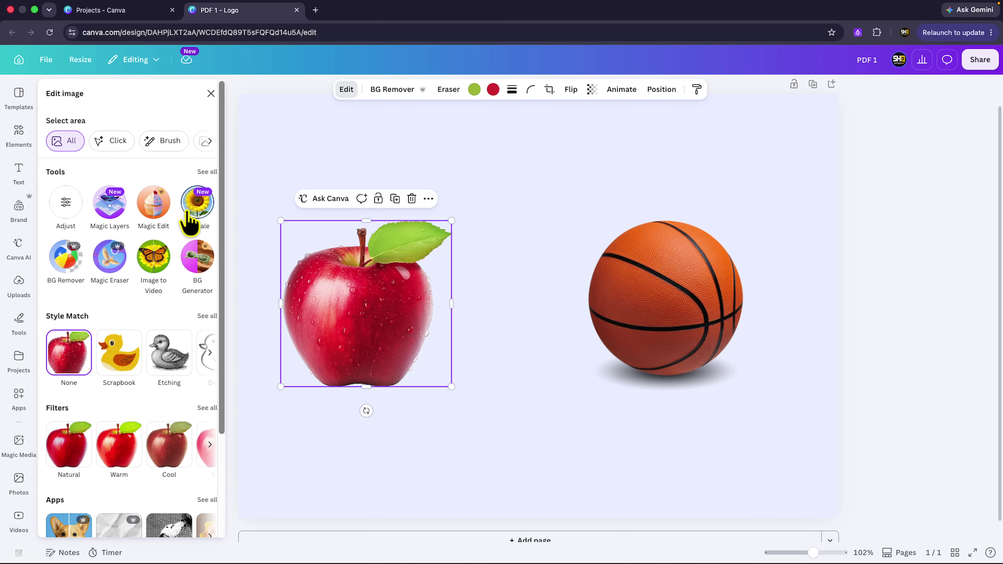
{"action": "scroll", "coordinate": [190, 222], "scroll_direction": "down", "scroll_amount": 1}
{"action": "scroll", "coordinate": [168, 250], "scroll_direction": "down", "scroll_amount": 5}
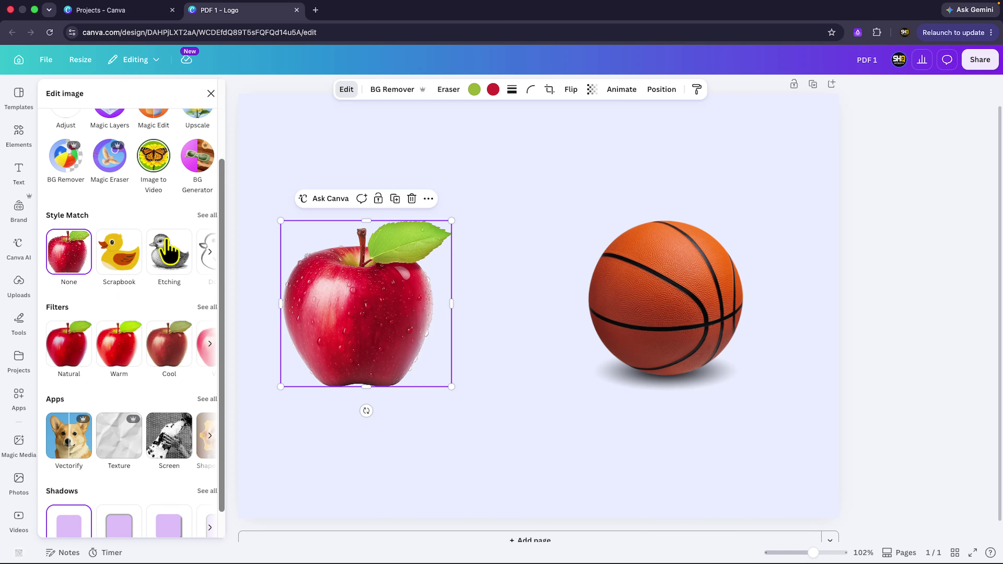
{"action": "scroll", "coordinate": [168, 250], "scroll_direction": "up", "scroll_amount": 5}
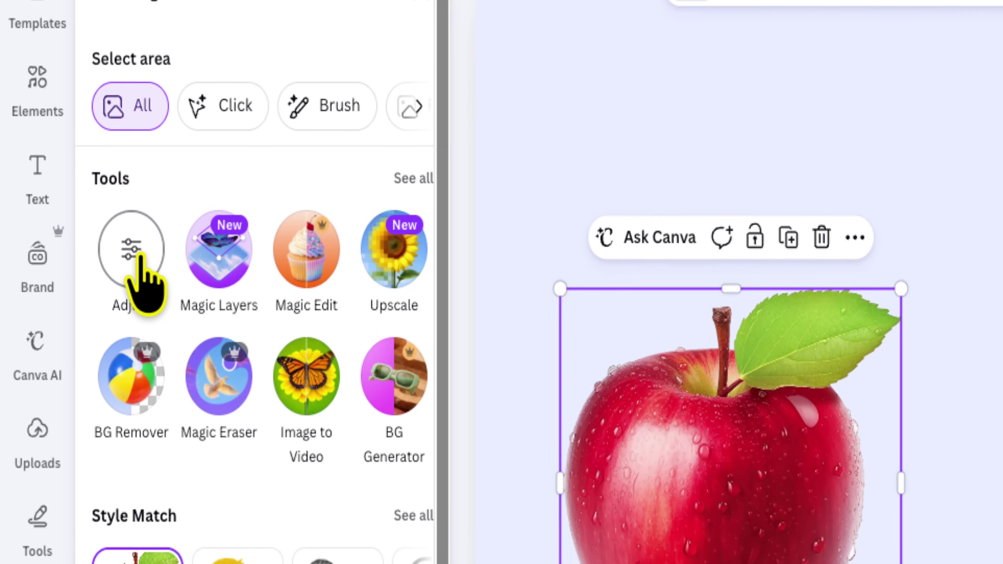
{"action": "left_click", "coordinate": [140, 253]}
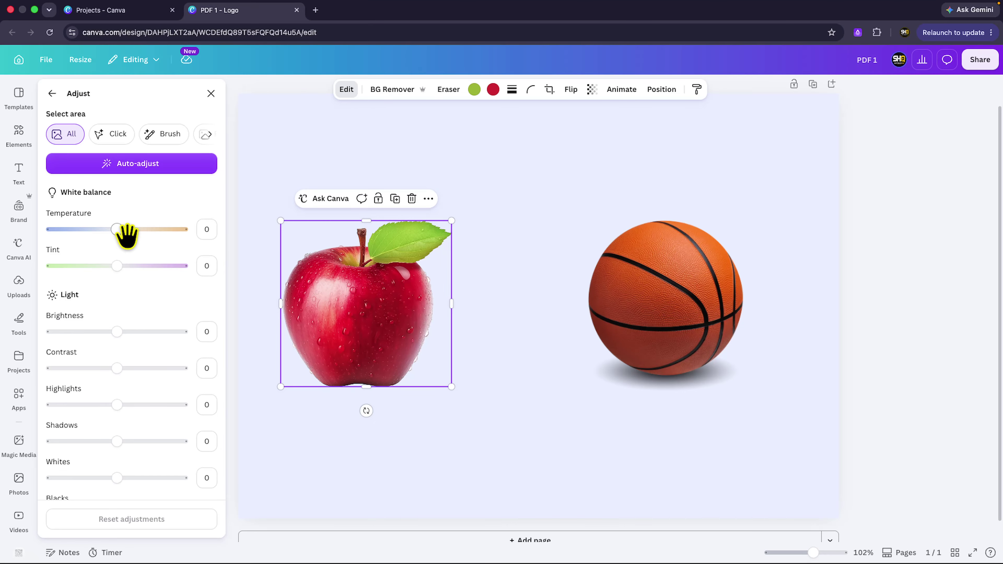
{"action": "scroll", "coordinate": [127, 237], "scroll_direction": "down", "scroll_amount": 10}
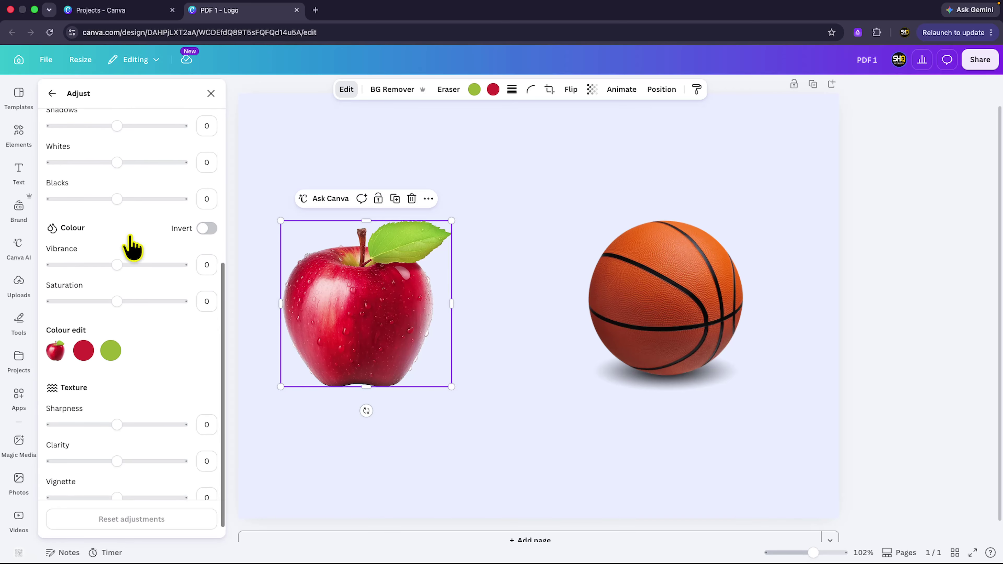
{"action": "scroll", "coordinate": [130, 236], "scroll_direction": "down", "scroll_amount": 1}
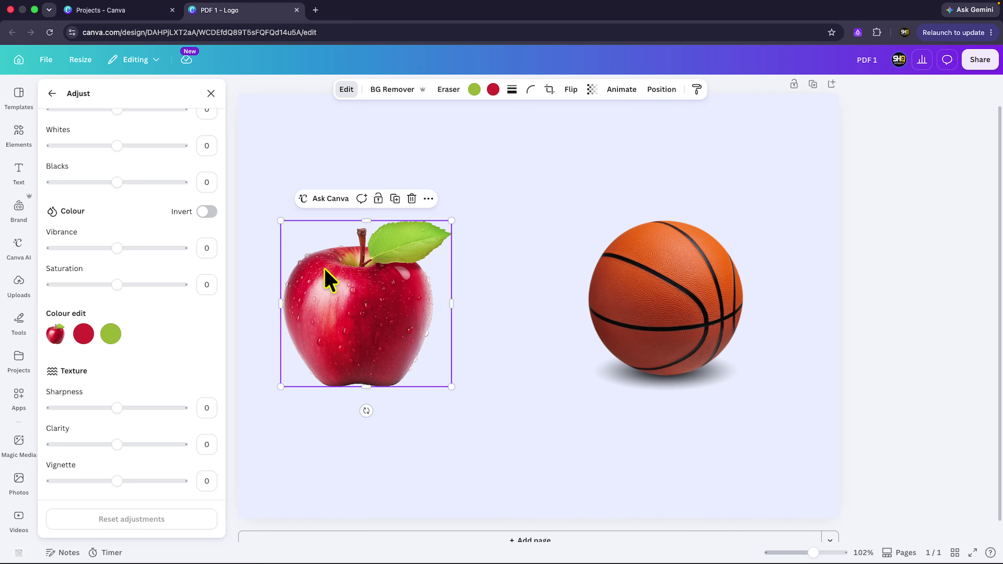
Choose the apple's red tone for colour editing
{"action": "left_click", "coordinate": [85, 335]}
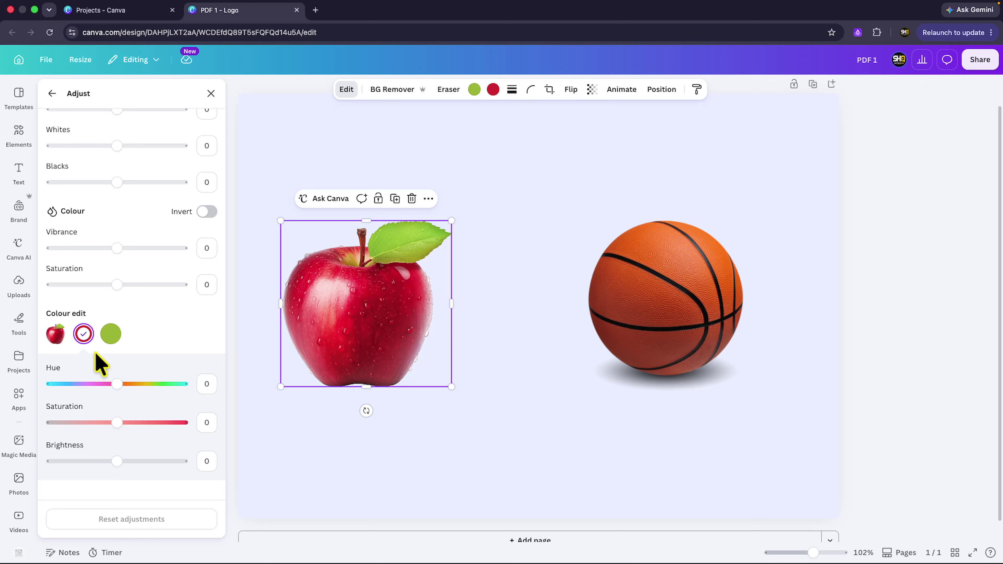
{"action": "scroll", "coordinate": [130, 411], "scroll_direction": "down", "scroll_amount": 3}
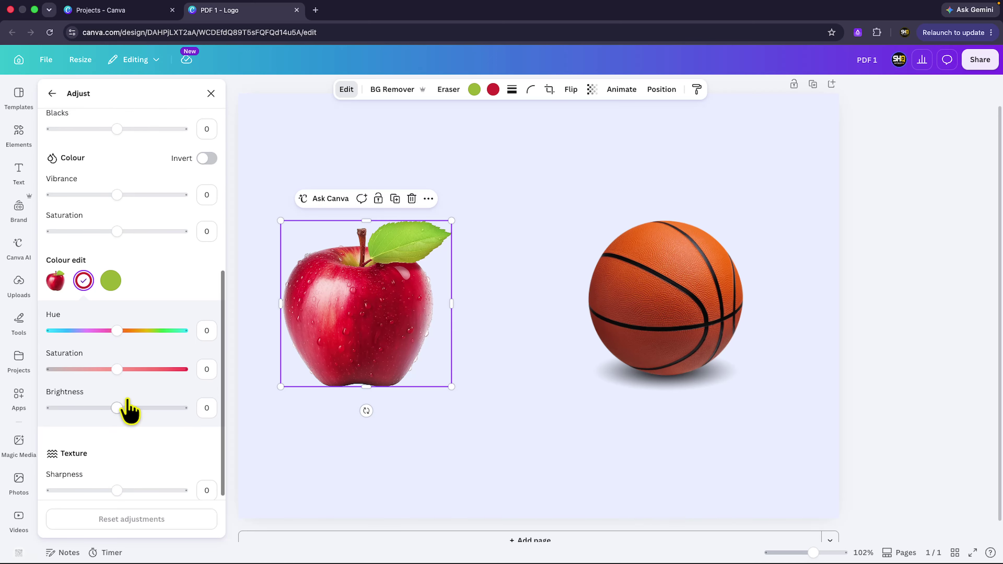
{"action": "left_click", "coordinate": [84, 281]}
{"action": "left_click", "coordinate": [84, 334]}
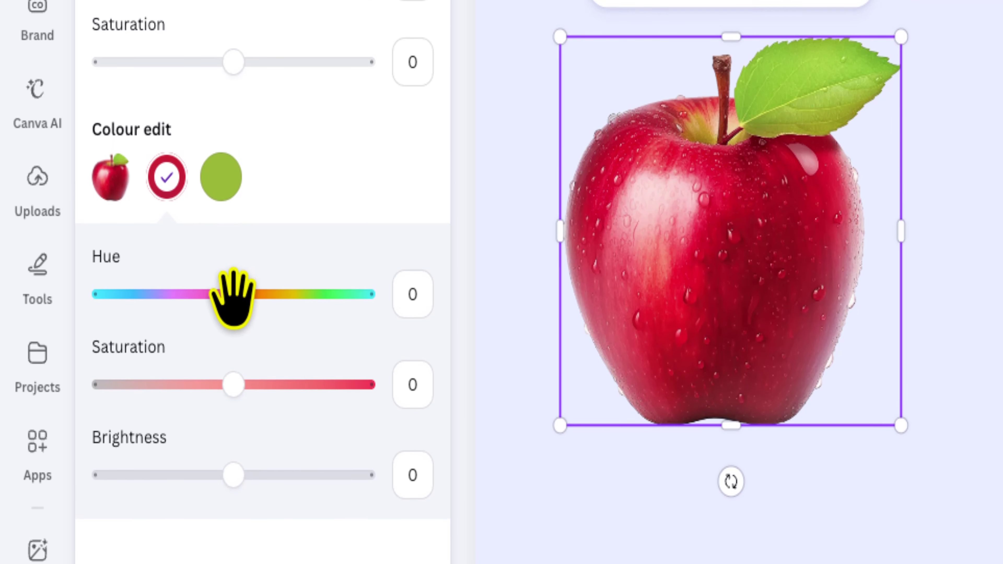
Try a hue shift of -4 on the apple's red tone and reset its hue to 0
{"action": "left_click_drag", "start_coordinate": [233, 297], "coordinate": [215, 309]}
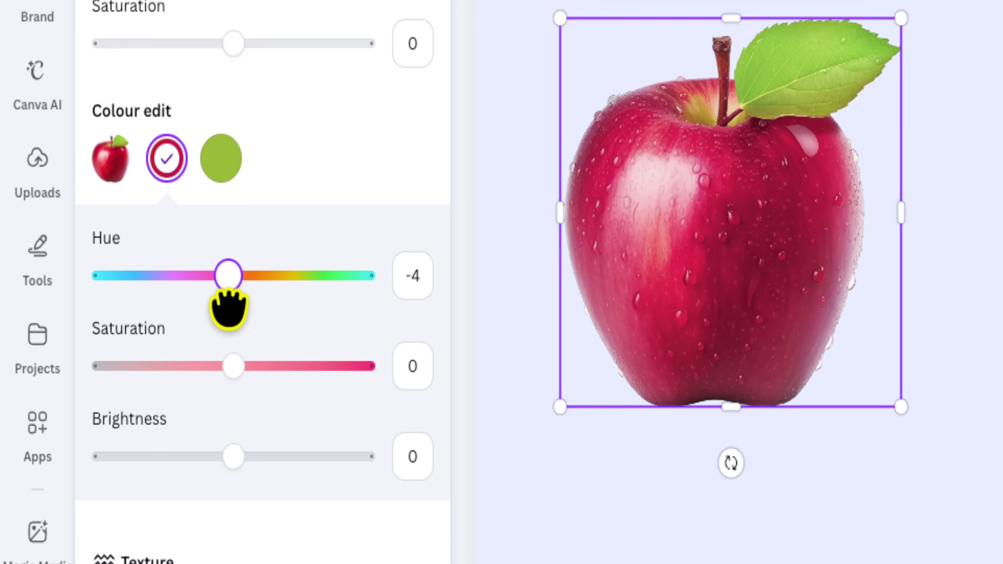
{"action": "left_click", "coordinate": [412, 276]}
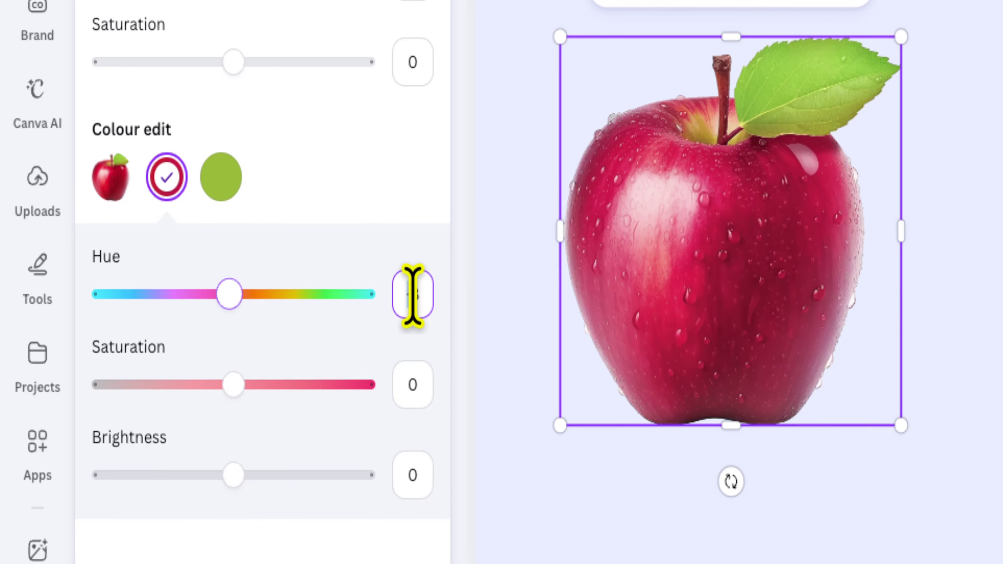
{"action": "key", "text": "BackSpace"}
{"action": "type", "text": "0"}
{"action": "key", "text": "Return"}
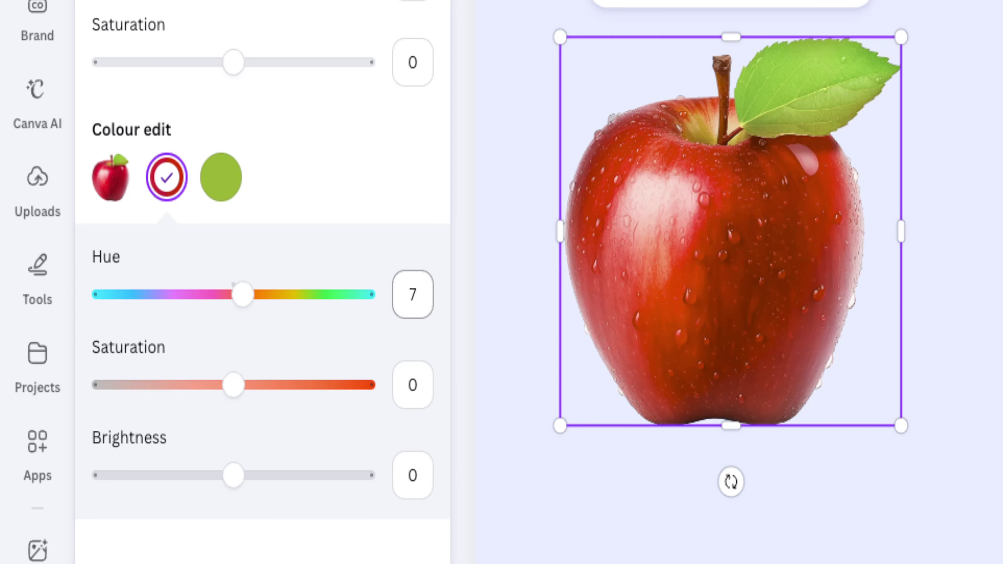
Recolour the apple's red tone to blue with hue -77 and saturation 73
{"action": "left_click_drag", "start_coordinate": [241, 295], "coordinate": [129, 289]}
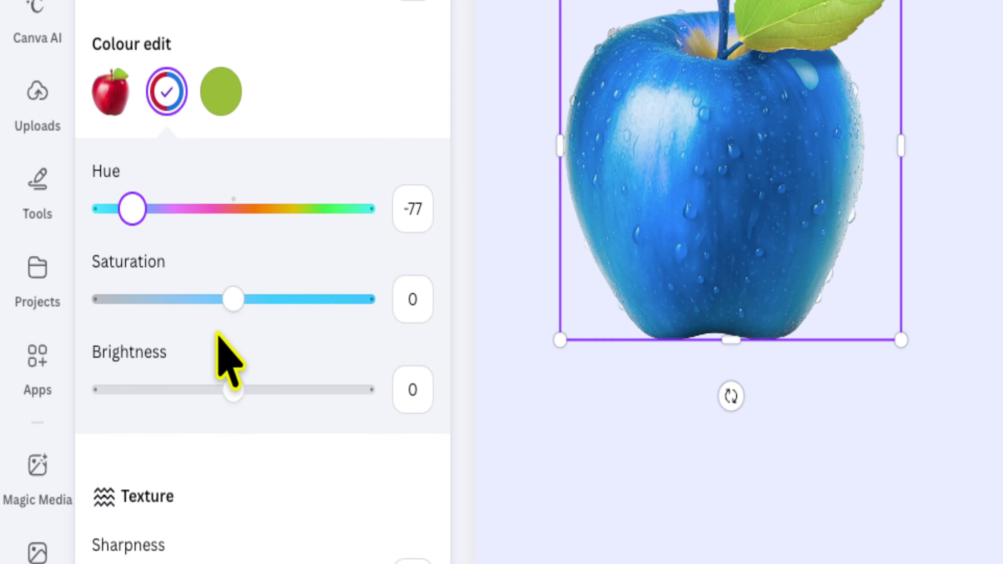
{"action": "left_click_drag", "start_coordinate": [233, 299], "coordinate": [149, 320]}
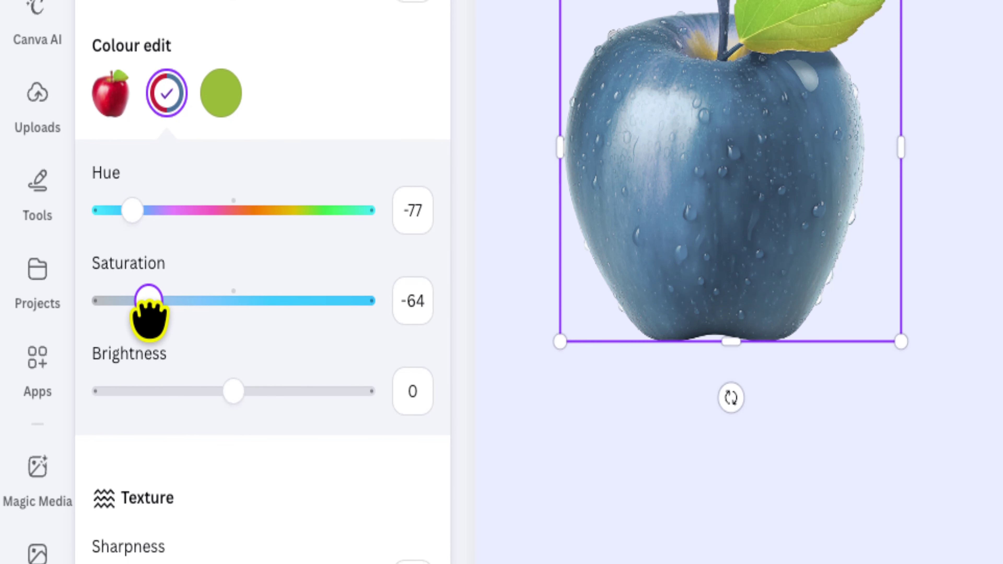
{"action": "left_click_drag", "start_coordinate": [297, 319], "coordinate": [353, 315]}
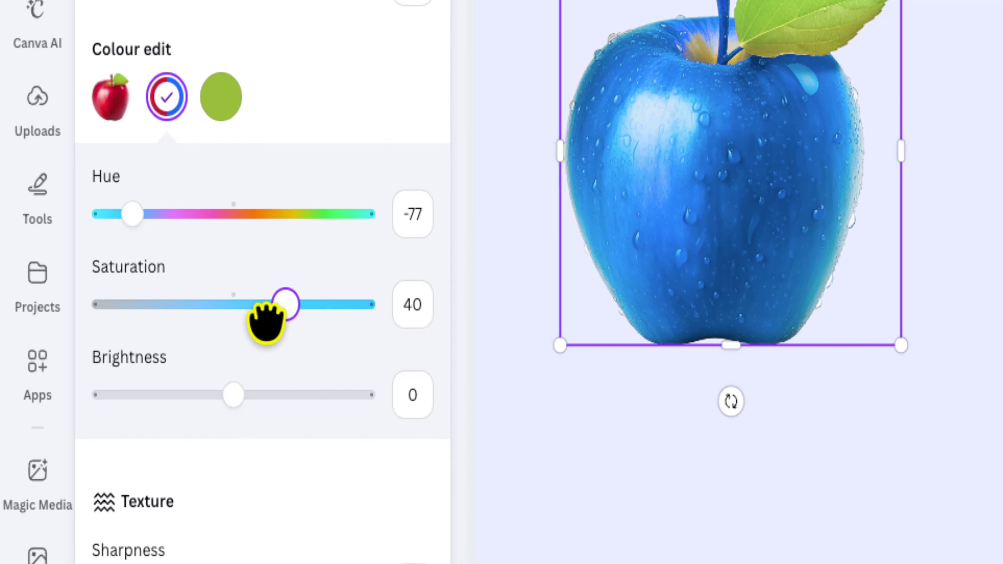
{"action": "left_click_drag", "start_coordinate": [266, 319], "coordinate": [166, 325]}
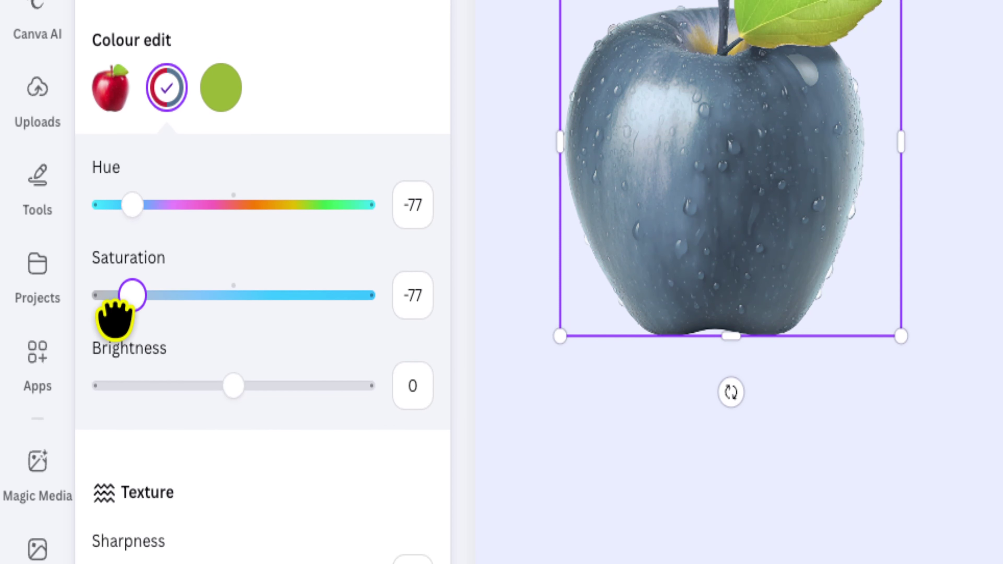
{"action": "left_click_drag", "start_coordinate": [282, 316], "coordinate": [328, 312]}
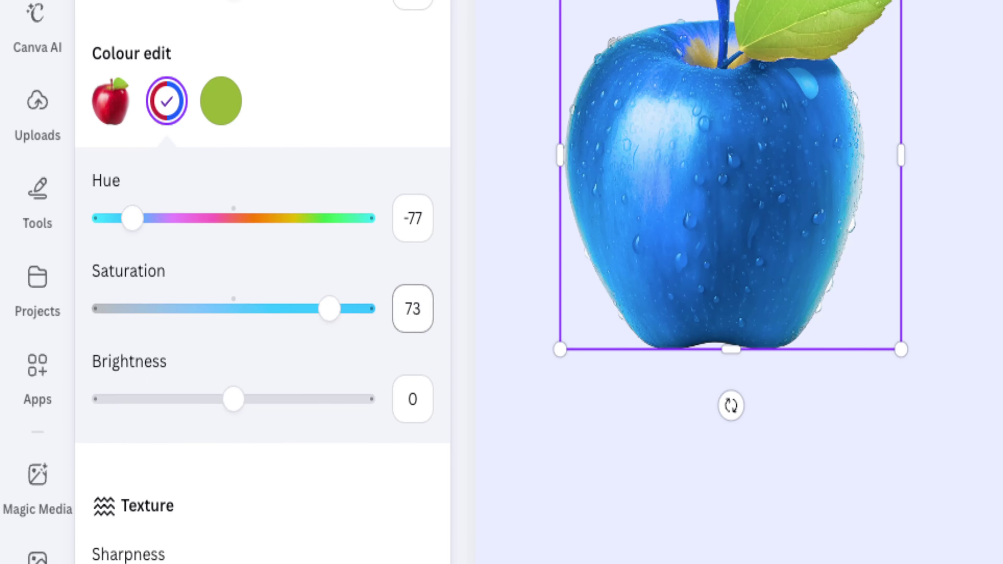
Try darker and lighter brightness on the apple's recoloured red tone and settle it at about 2
{"action": "left_click_drag", "start_coordinate": [233, 398], "coordinate": [213, 399]}
{"action": "left_click_drag", "start_coordinate": [207, 334], "coordinate": [386, 328]}
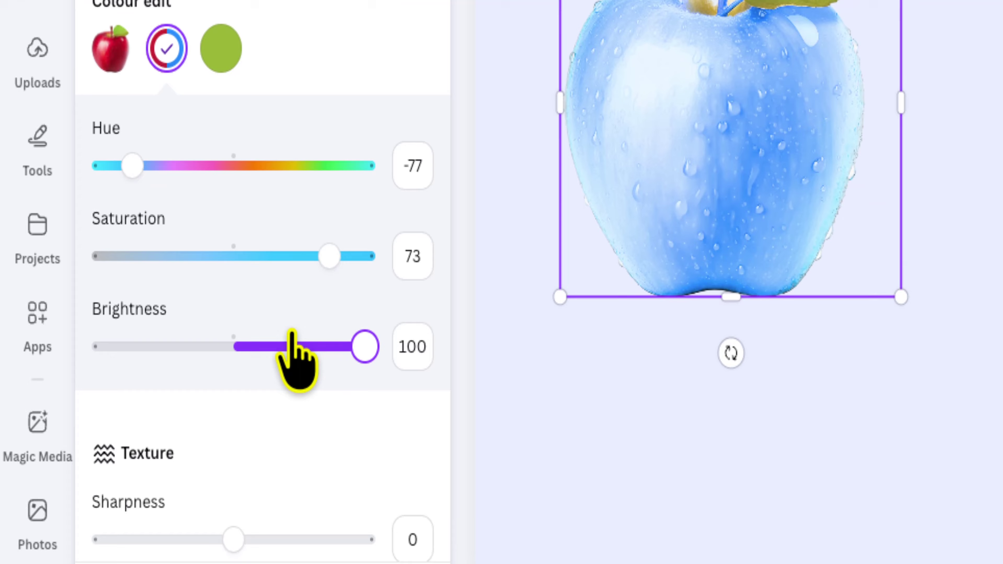
{"action": "left_click_drag", "start_coordinate": [292, 334], "coordinate": [235, 334]}
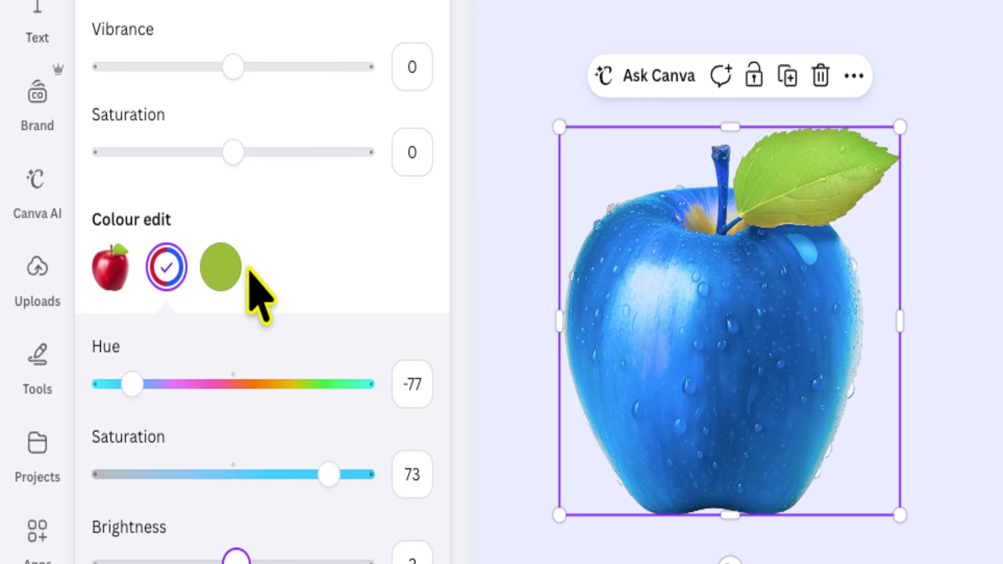
Recolour the apple's green tone to orange with hue -35, saturation 68 and brightness 32
{"action": "left_click", "coordinate": [113, 280]}
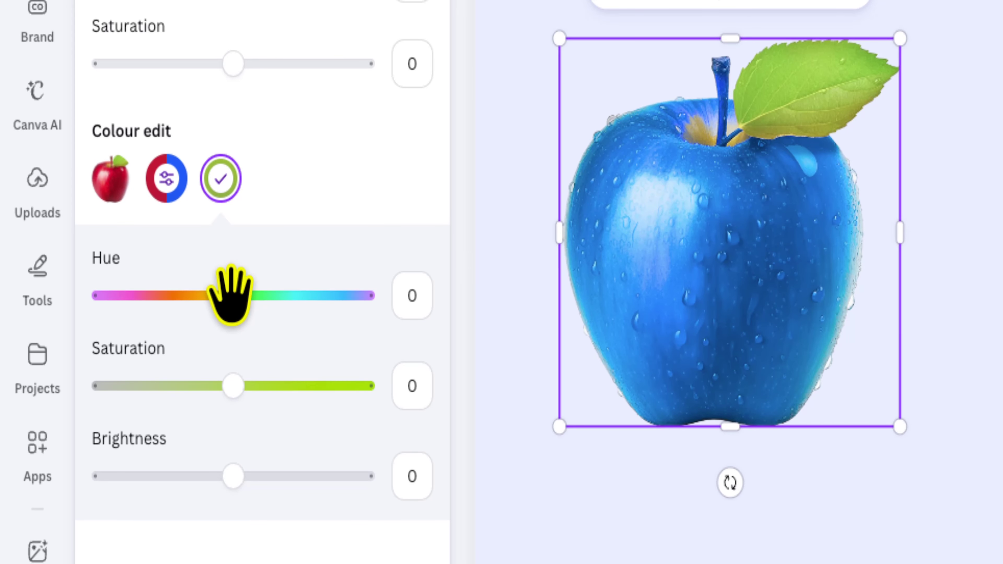
{"action": "mouse_move", "coordinate": [204, 307]}
{"action": "left_mouse_down"}
{"action": "mouse_move", "coordinate": [80, 306]}
{"action": "mouse_move", "coordinate": [309, 314]}
{"action": "mouse_move", "coordinate": [373, 296]}
{"action": "mouse_move", "coordinate": [188, 308]}
{"action": "left_mouse_up"}
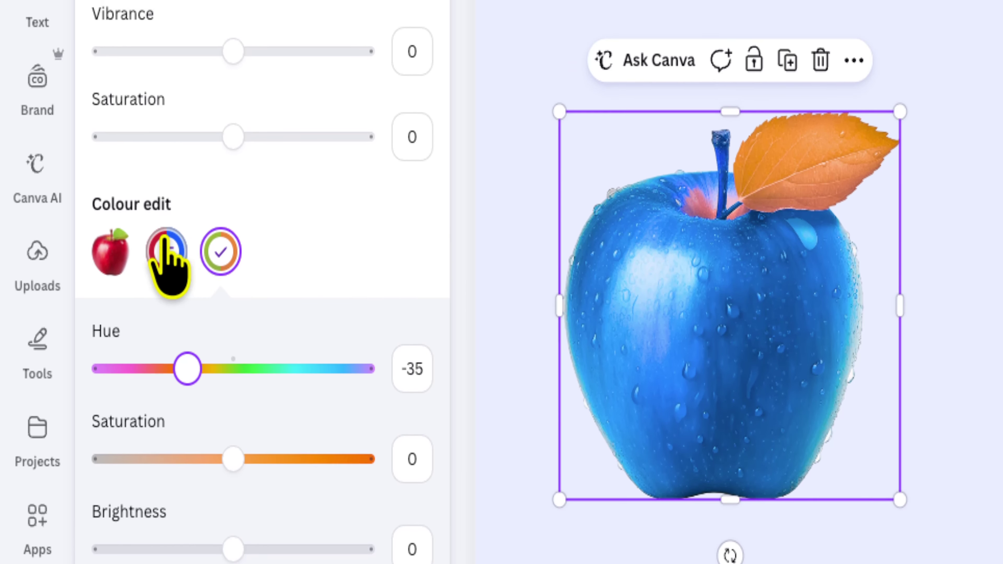
{"action": "left_click_drag", "start_coordinate": [233, 459], "coordinate": [247, 459]}
{"action": "left_click_drag", "start_coordinate": [249, 316], "coordinate": [321, 309]}
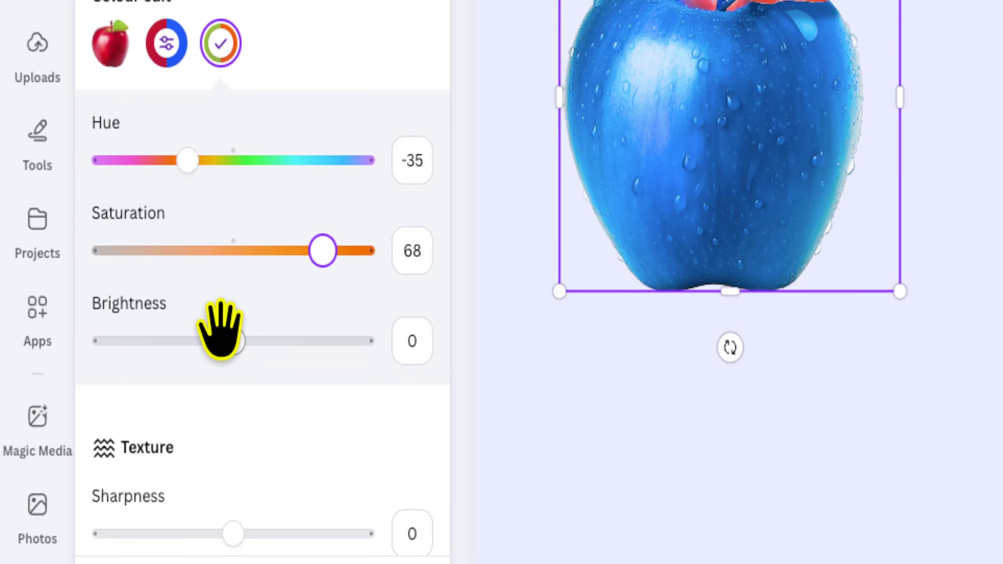
{"action": "left_click_drag", "start_coordinate": [221, 332], "coordinate": [275, 339]}
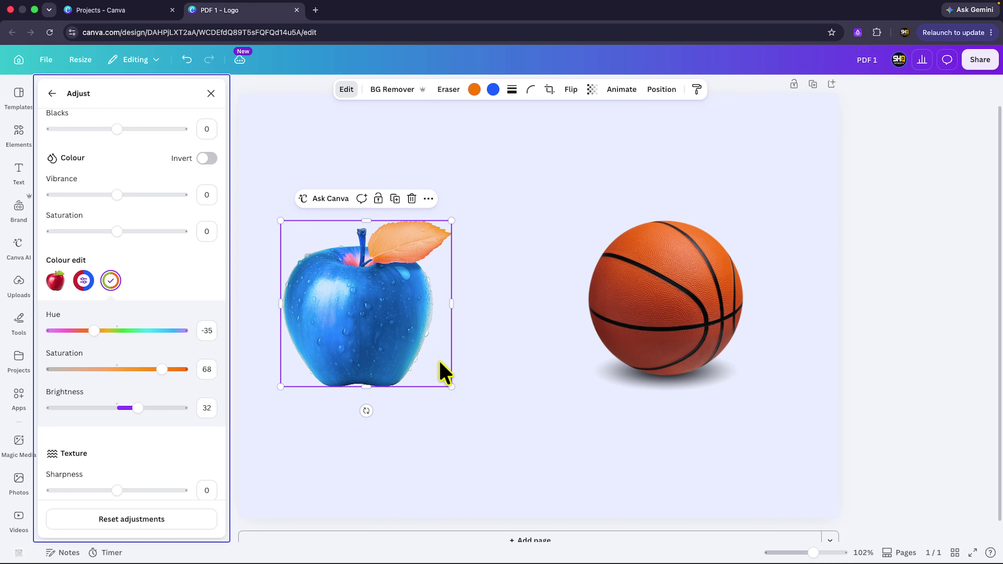
Open the Adjust settings of the basketball image and go to its Colour edit options
{"action": "left_click", "coordinate": [545, 352]}
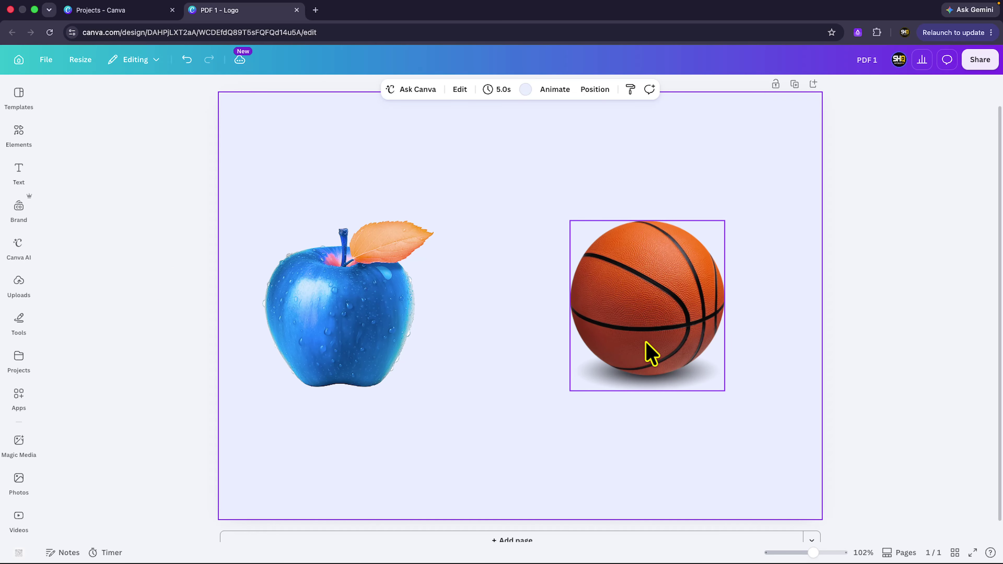
{"action": "left_click", "coordinate": [652, 332]}
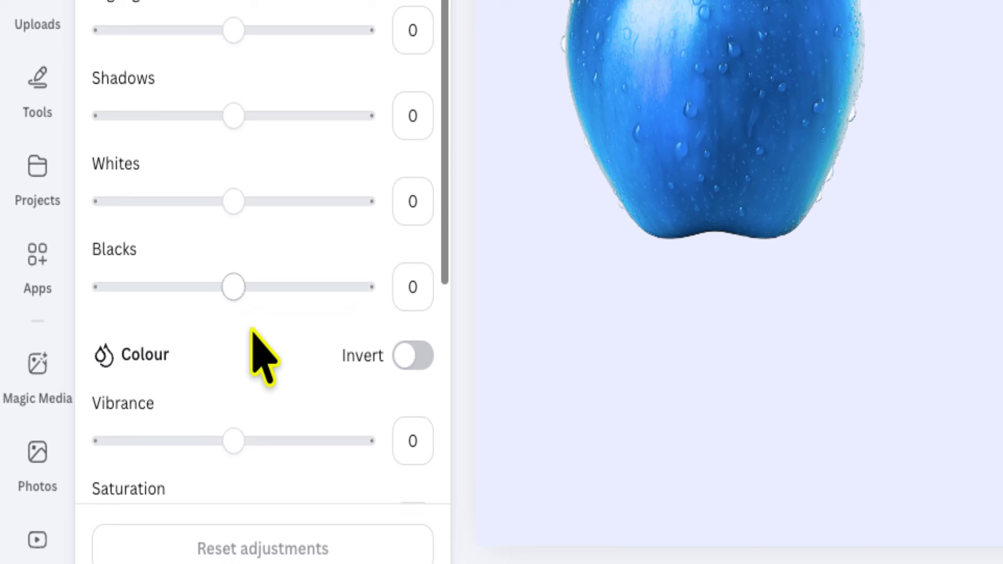
{"action": "scroll", "coordinate": [258, 351], "scroll_direction": "down", "scroll_amount": 10}
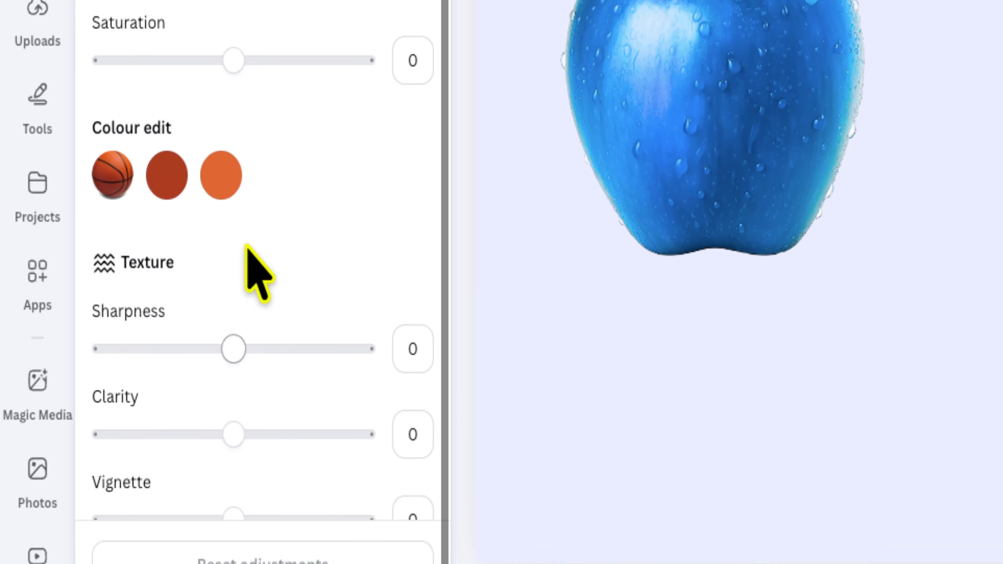